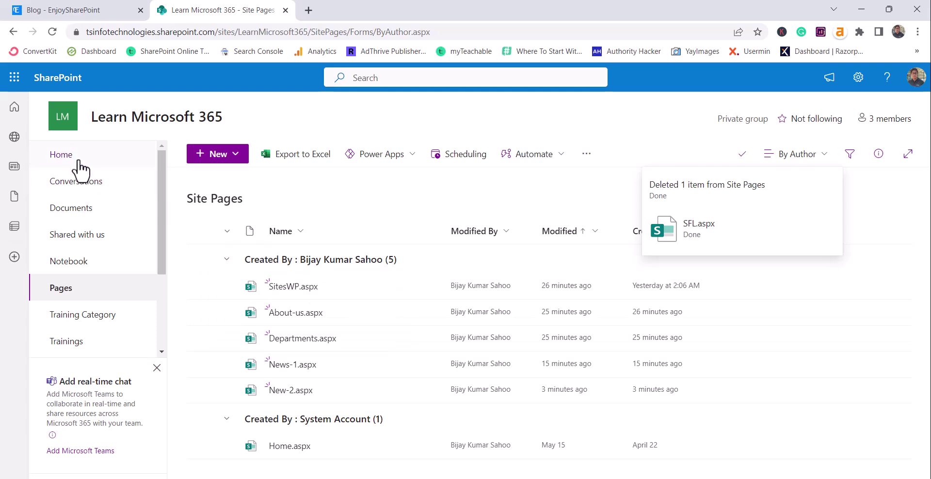
Open the Learn Microsoft 365 site's Home page from the left navigation
click(77, 163)
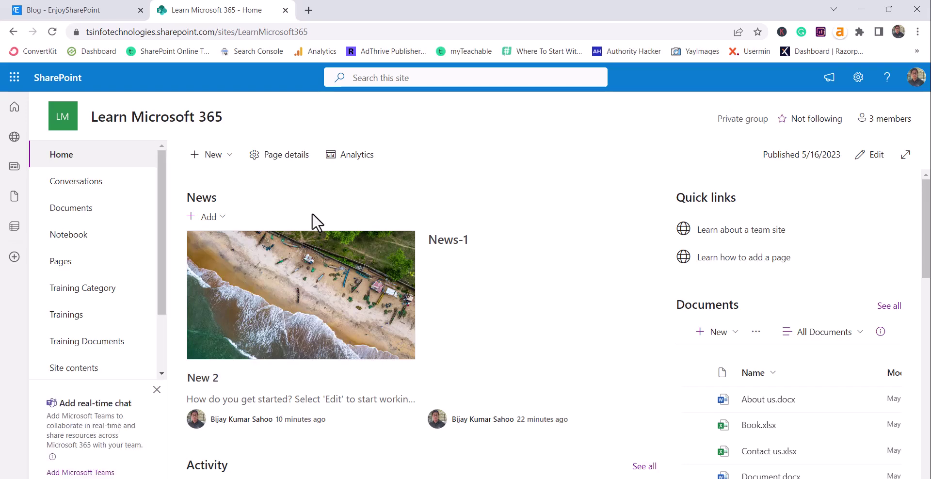
Create a Blank-template page titled SFLWP and delete its empty text web part
click(221, 167)
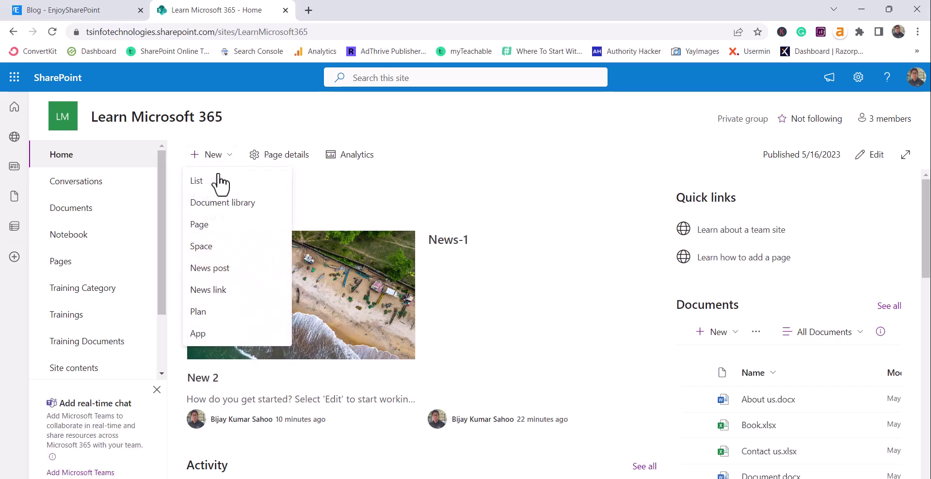
click(216, 227)
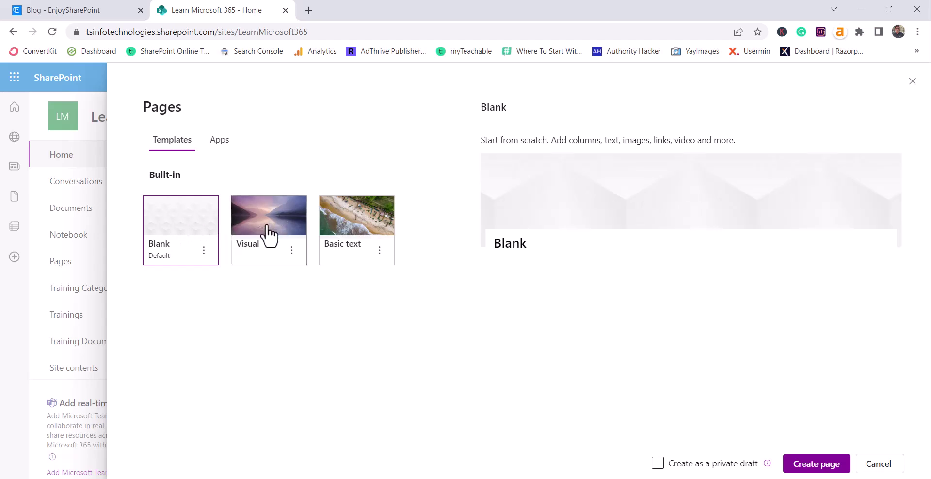
click(810, 463)
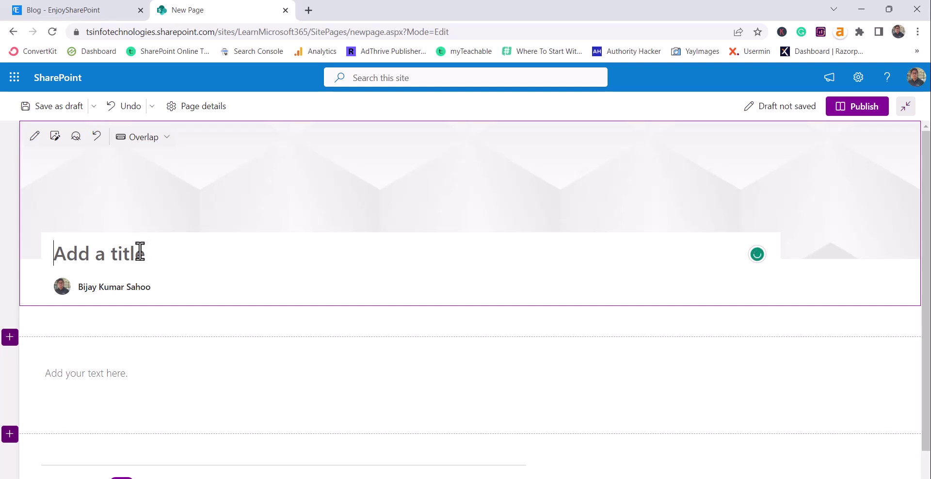
text(SFL)
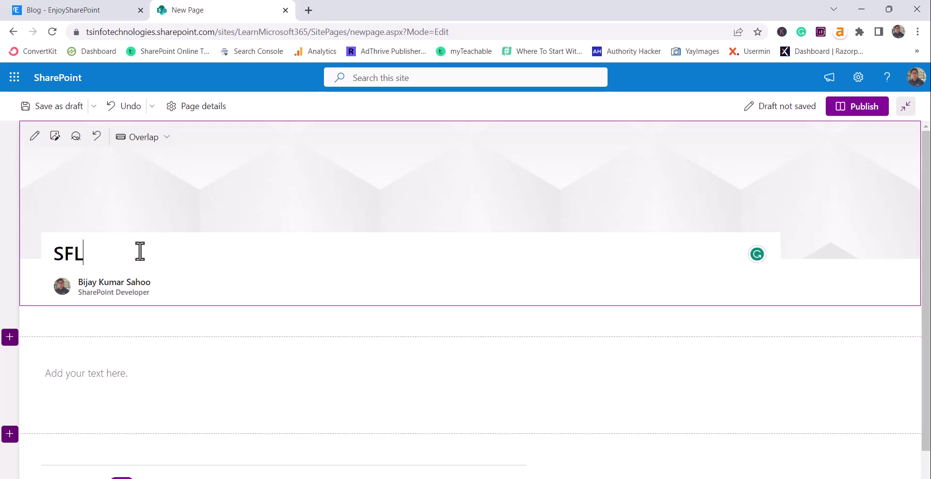
text(WP)
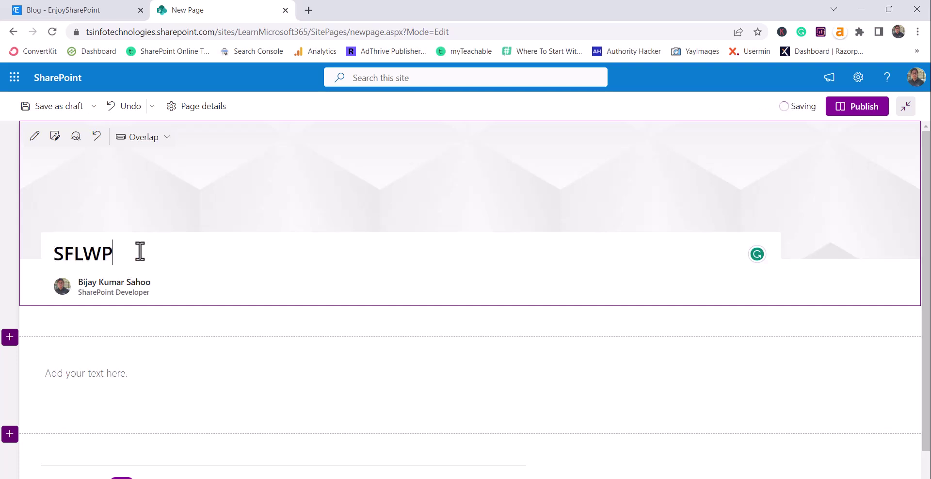
click(166, 374)
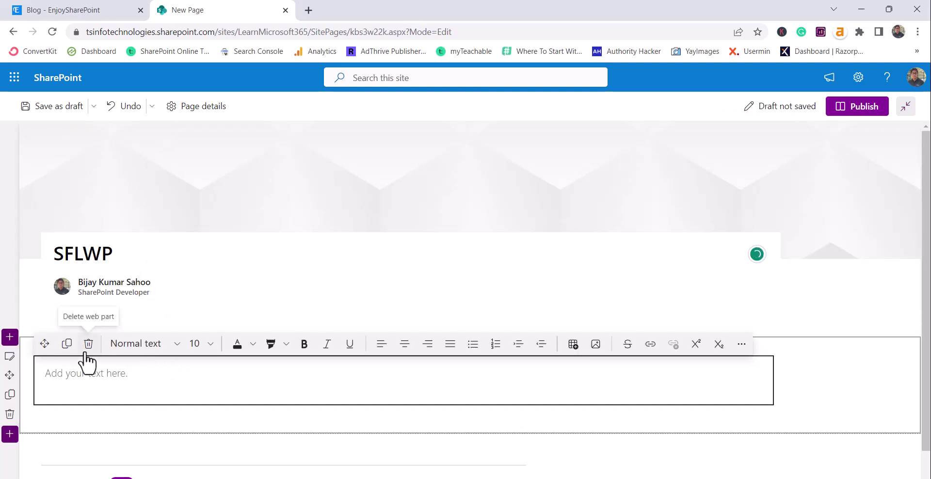
click(87, 345)
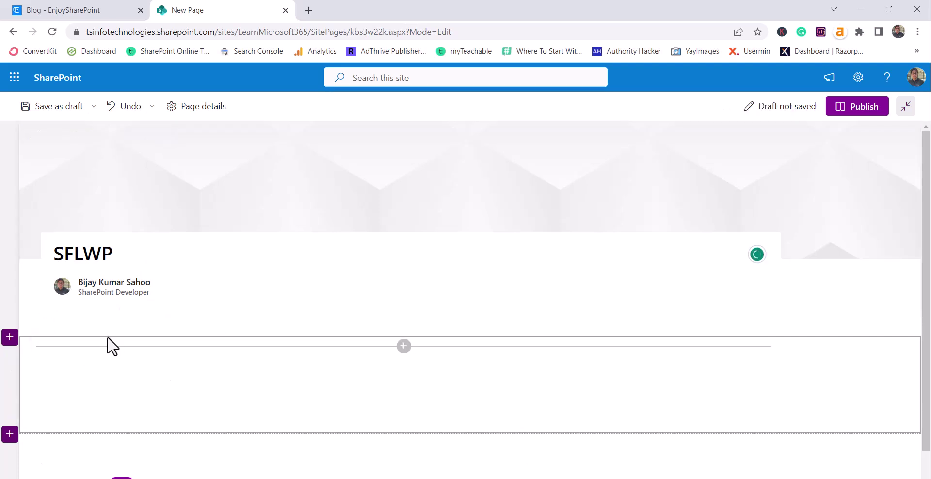
Publish SFLWP and dismiss the 'Help others find your page' panel
click(870, 107)
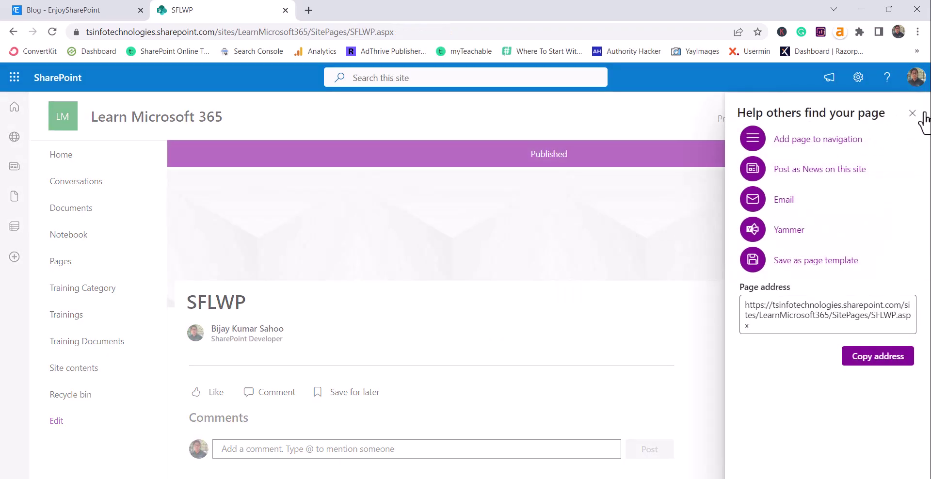
click(914, 114)
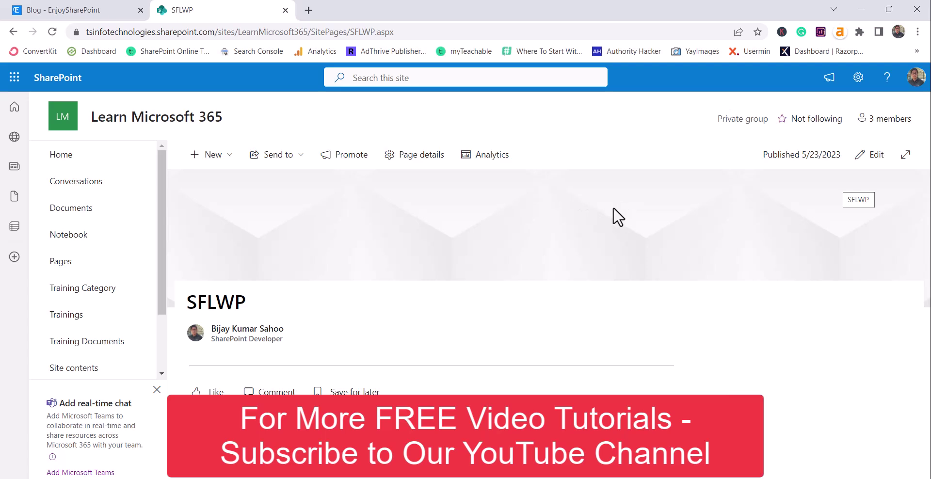
Edit SFLWP and insert the Saved for later web part, found by searching 'sav', into the empty section
click(870, 156)
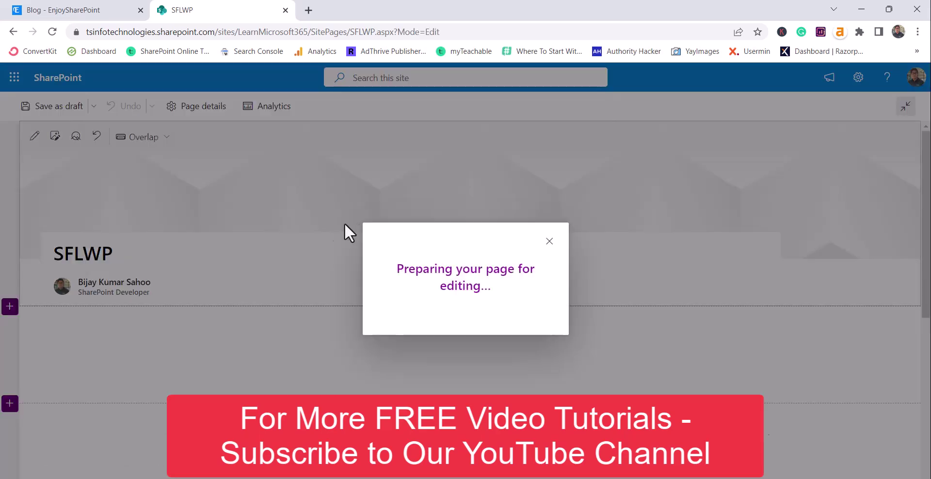
scroll(394, 302, down, 3)
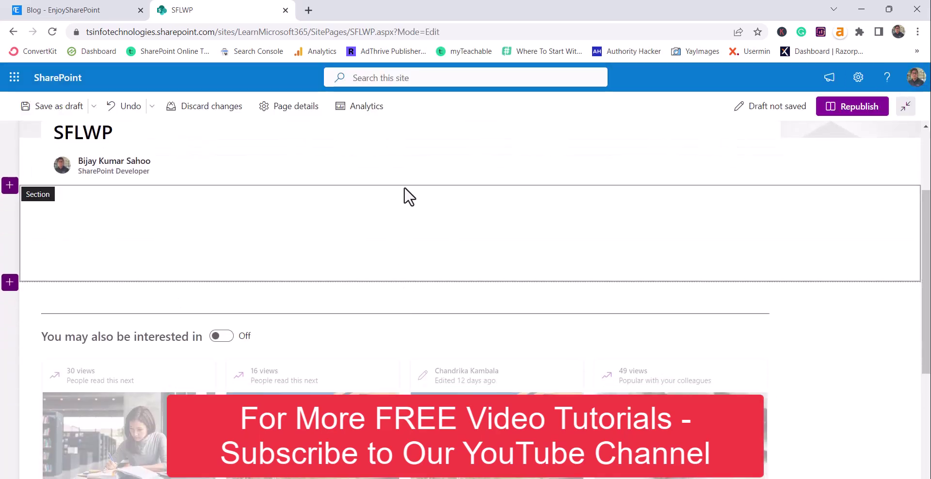
click(403, 194)
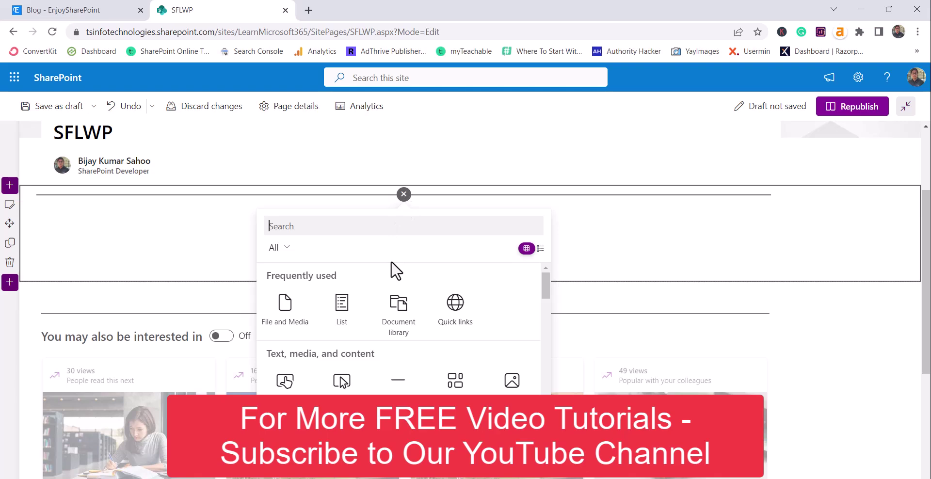
text(sav)
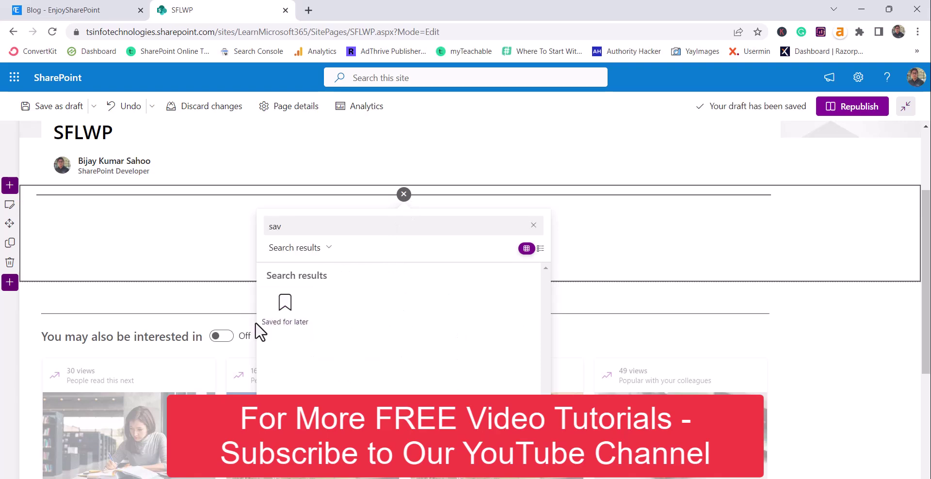
click(284, 321)
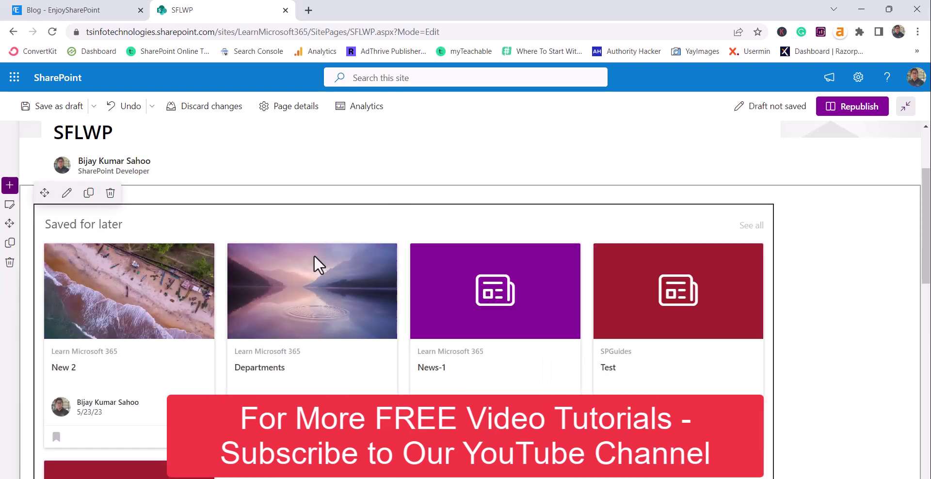
scroll(326, 289, down, 3)
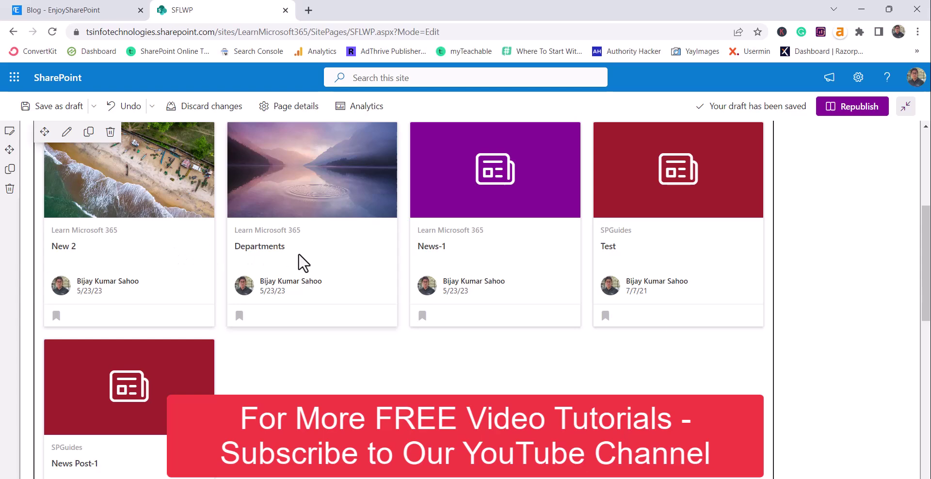
scroll(309, 268, up, 3)
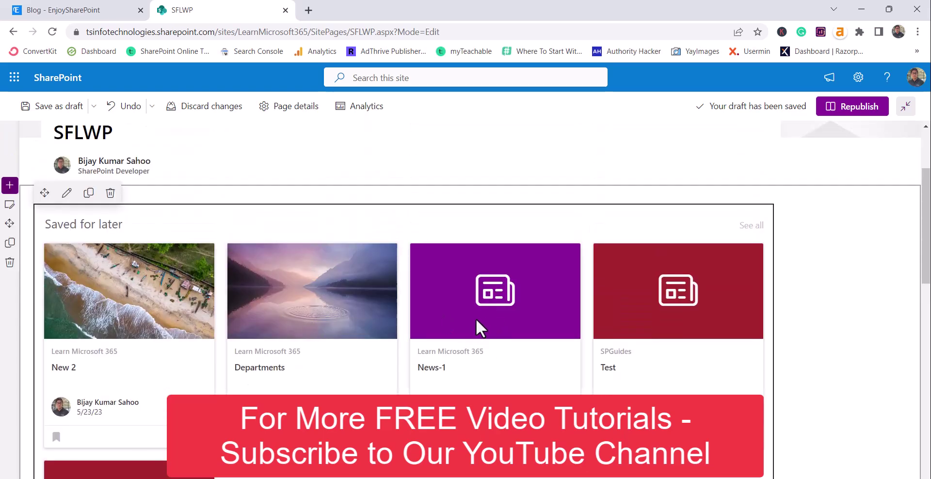
scroll(247, 307, down, 4)
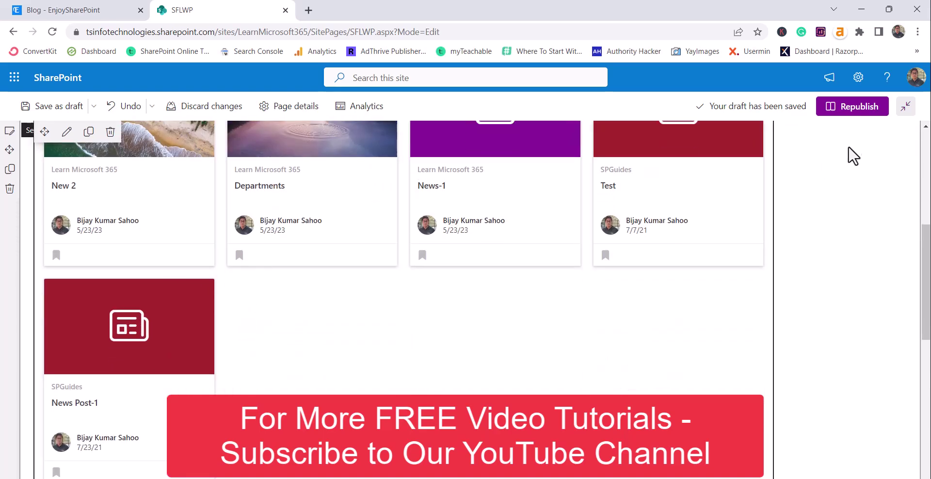
Republish SFLWP, then return via Pages to the site's Home page
click(858, 108)
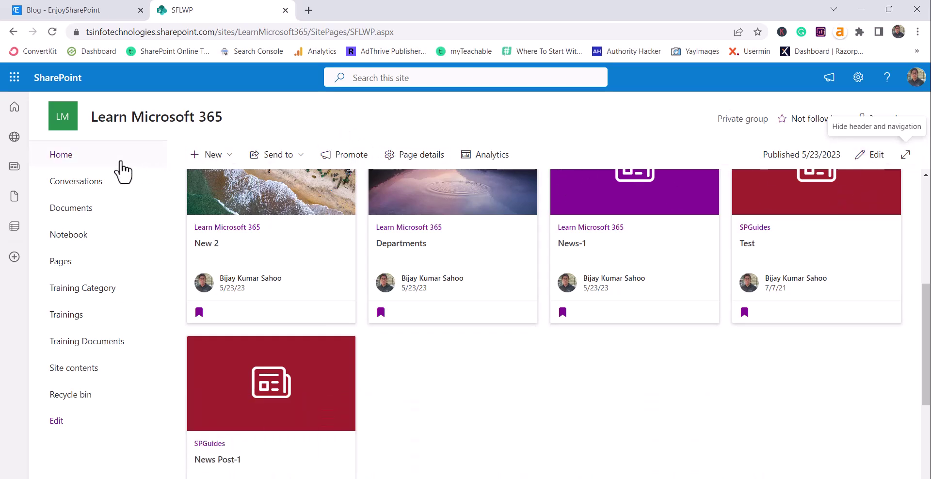
click(86, 273)
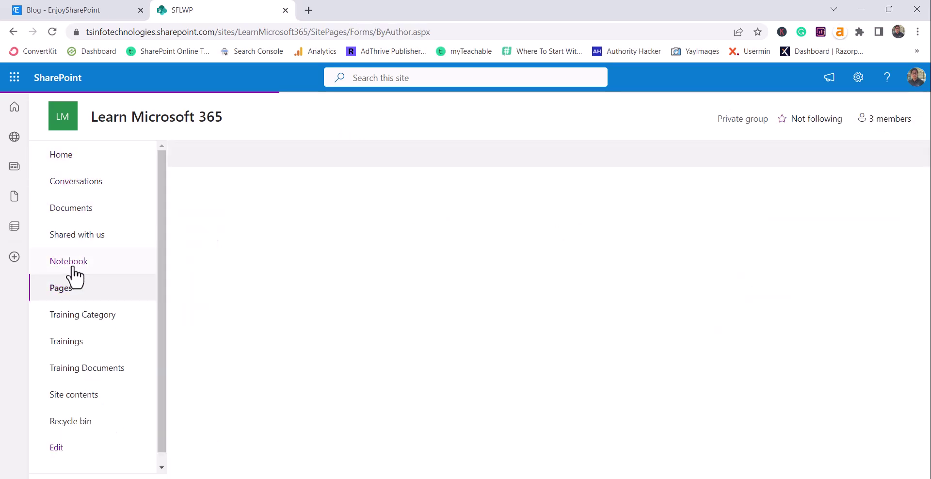
click(62, 156)
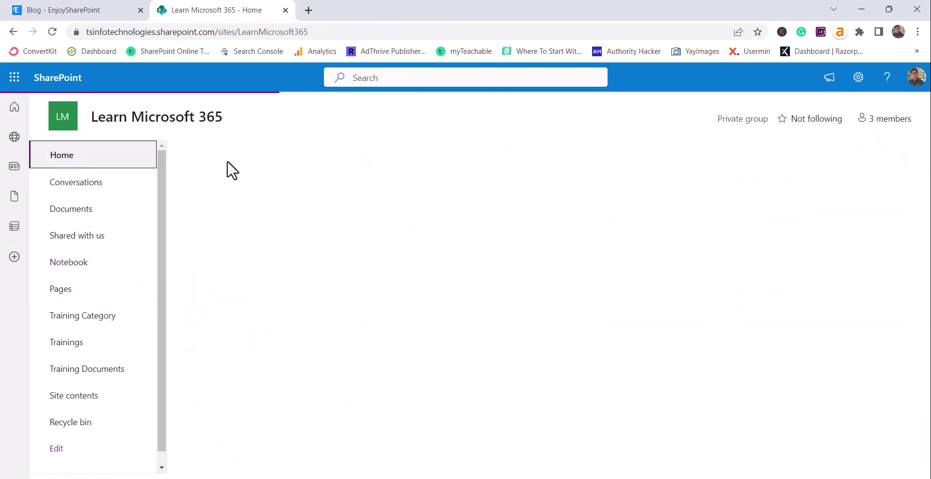
Post a Basic text news post titled New 3 on the site
click(217, 156)
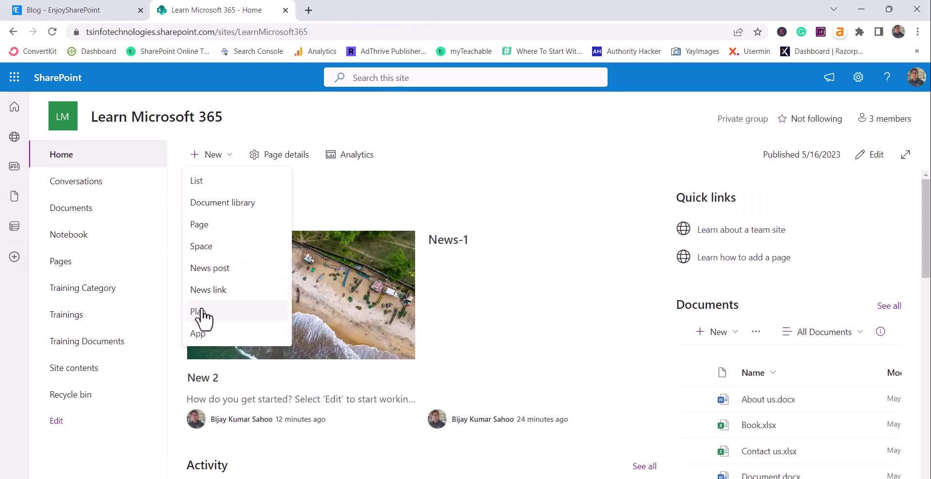
click(207, 269)
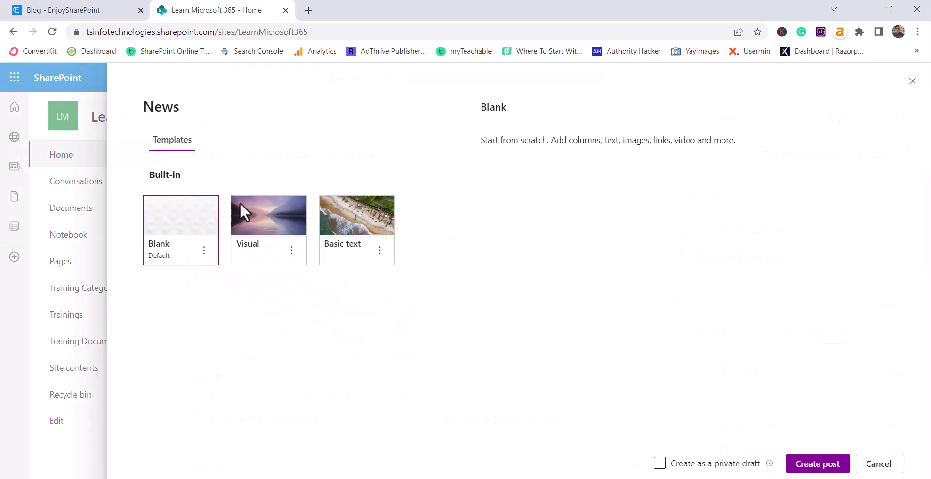
click(343, 233)
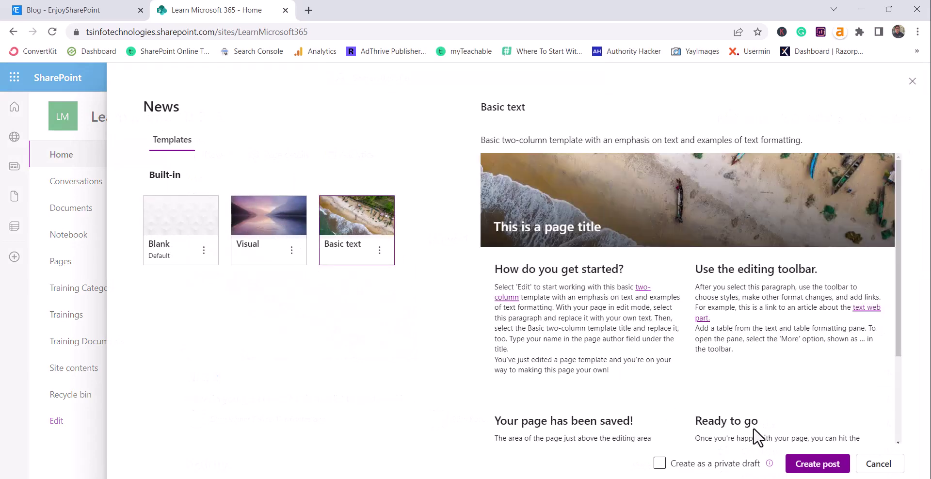
click(809, 466)
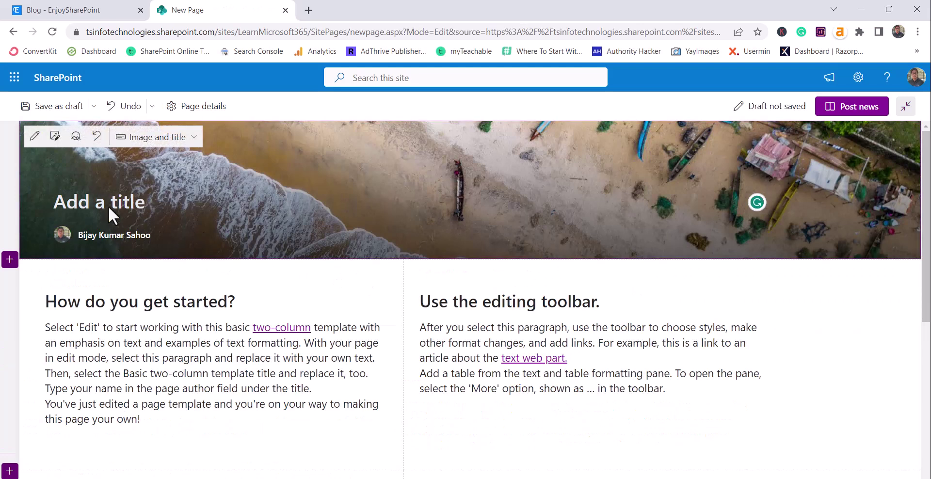
text(New 3)
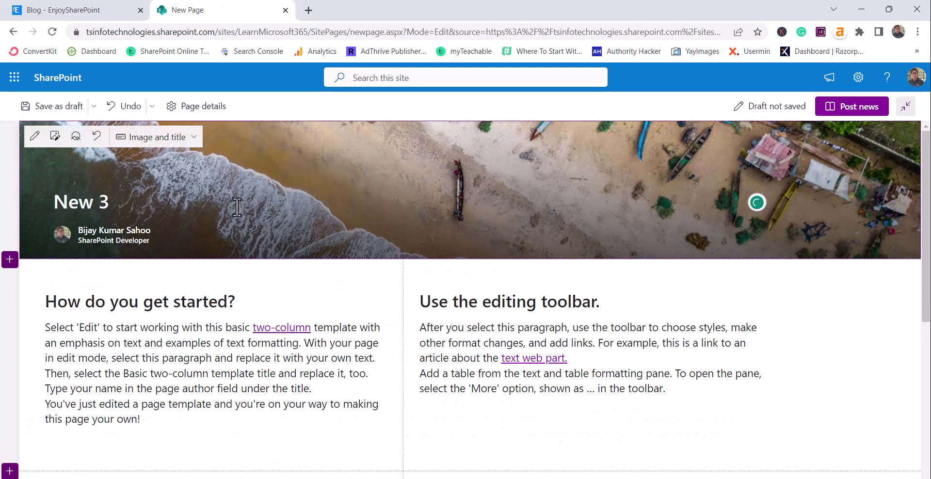
click(843, 107)
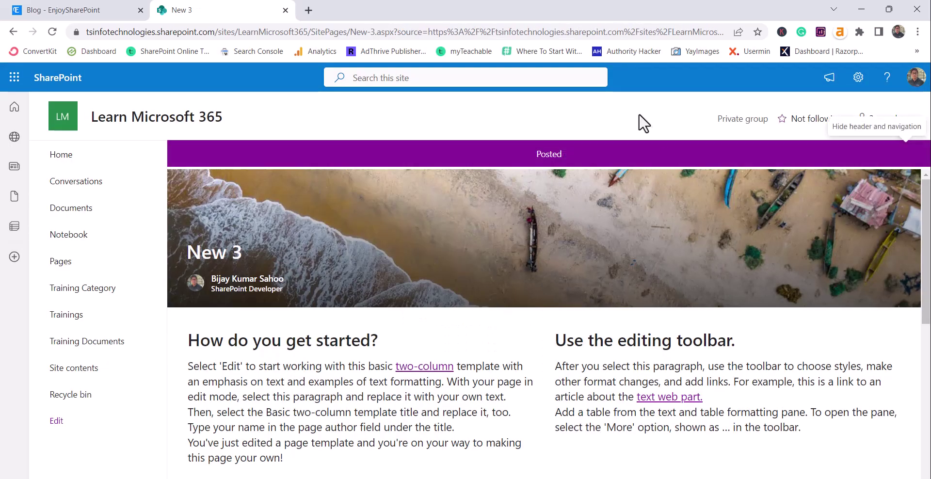
Mark New 3 as saved for later, closing the saved-items pane and re-toggling until it stays saved
scroll(594, 358, down, 7)
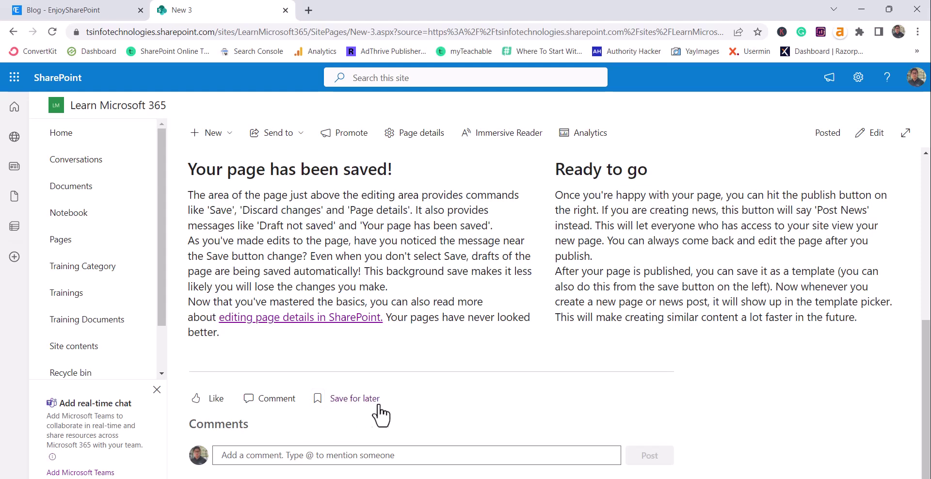
click(358, 405)
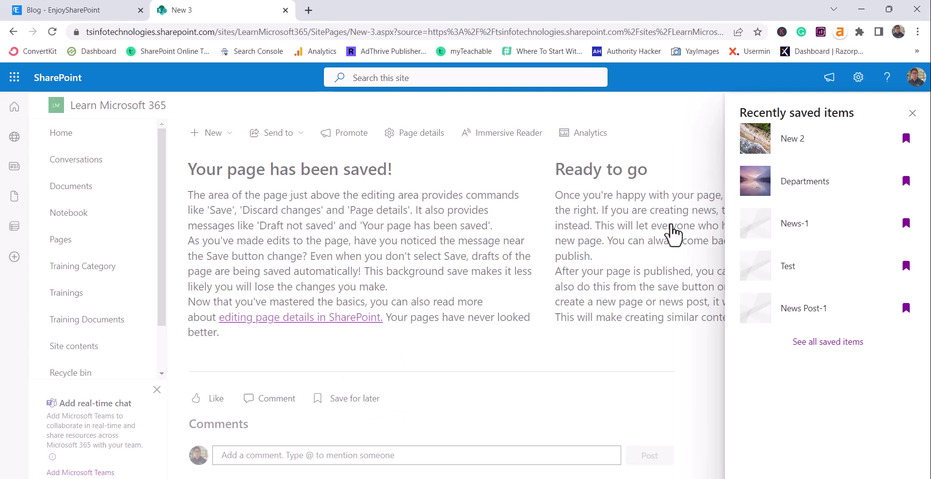
click(911, 114)
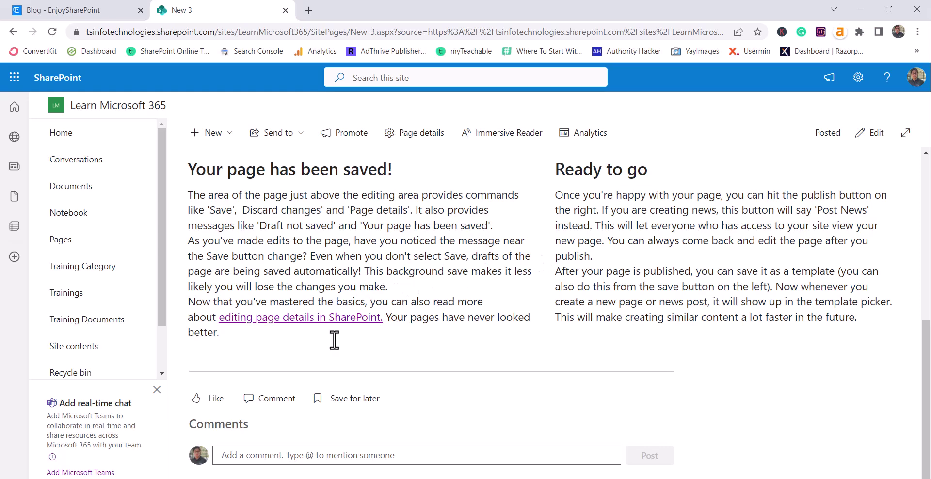
click(315, 405)
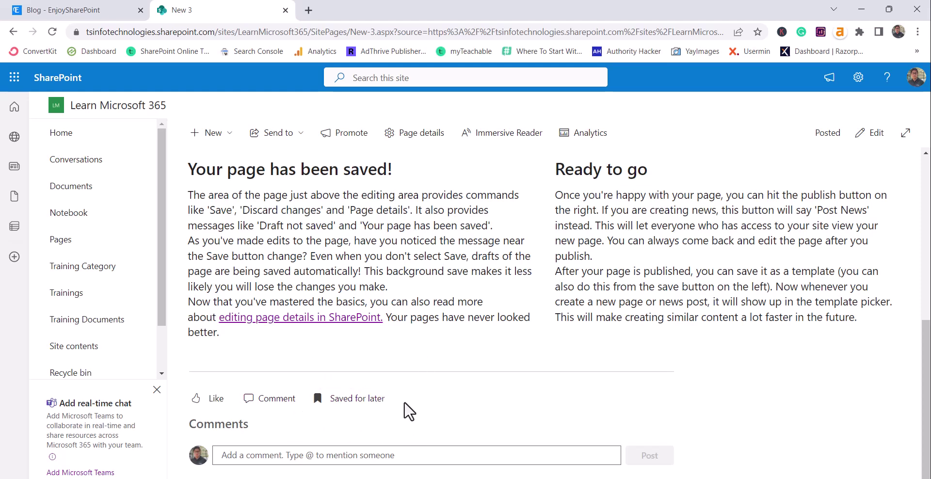
click(319, 401)
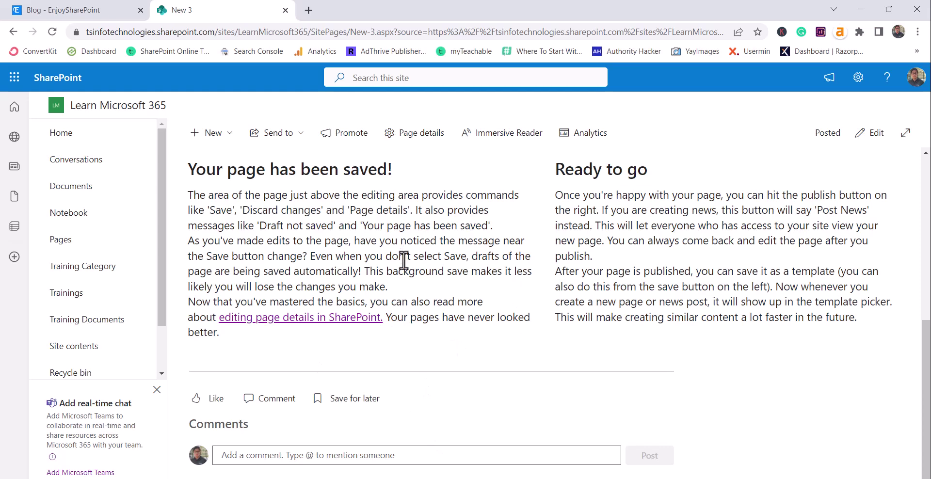
click(318, 401)
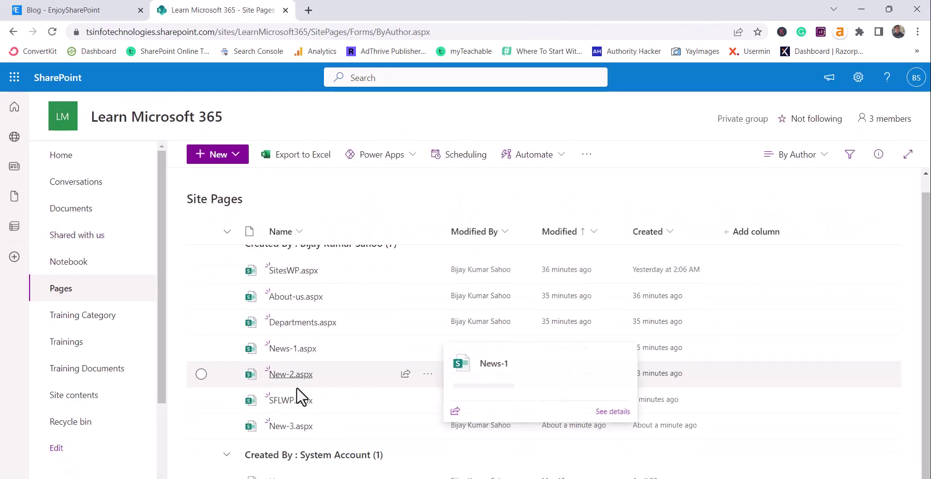
Open SFLWP.aspx and scroll through its Saved for later list, with New 3 listed first
click(292, 403)
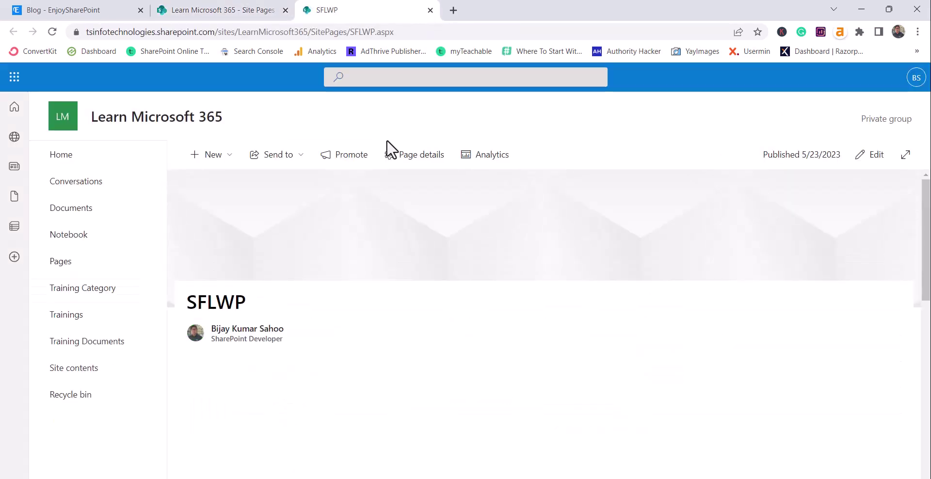
scroll(333, 315, down, 5)
scroll(333, 309, down, 5)
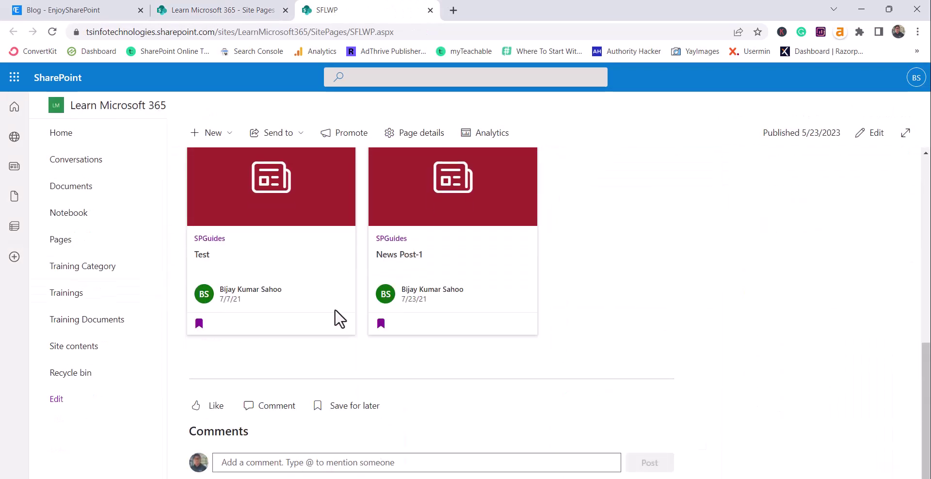
scroll(335, 309, up, 4)
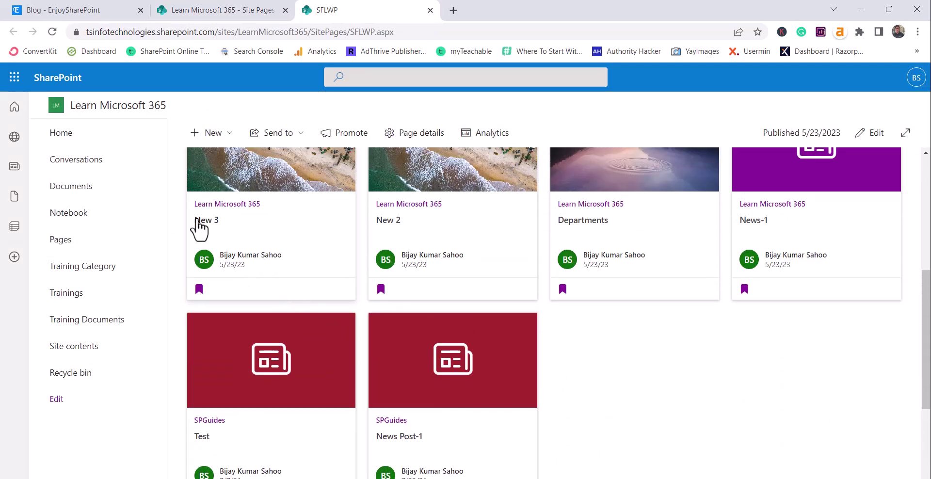
scroll(218, 235, up, 1)
scroll(218, 240, up, 3)
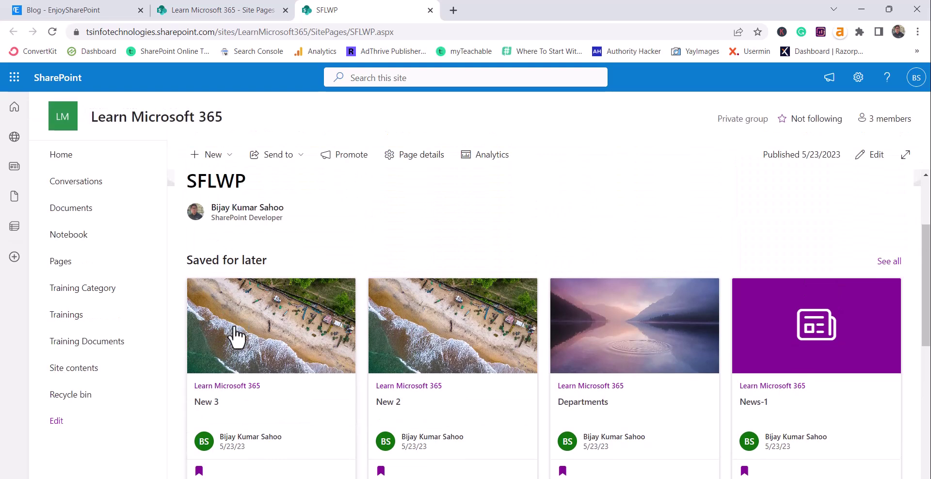
Edit SFLWP and set the Saved for later web part's Source to 'Saved items from this site'
click(871, 155)
scroll(504, 242, down, 5)
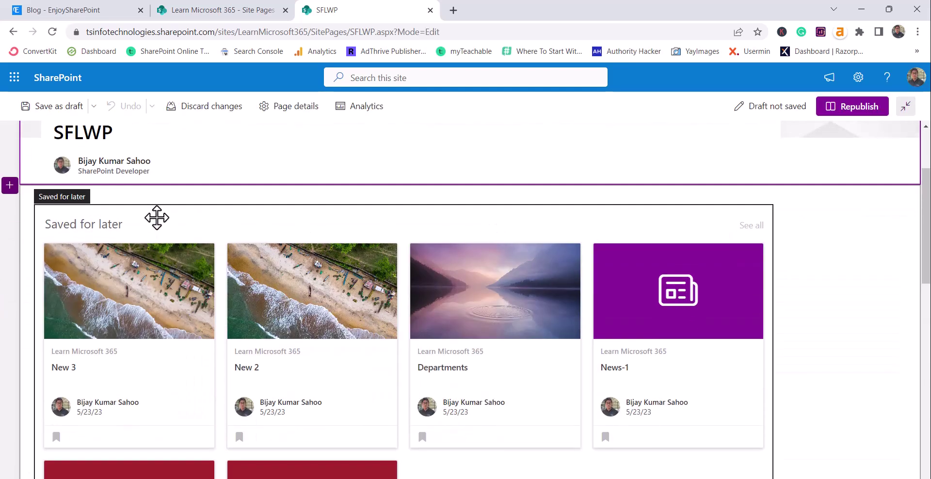
click(111, 225)
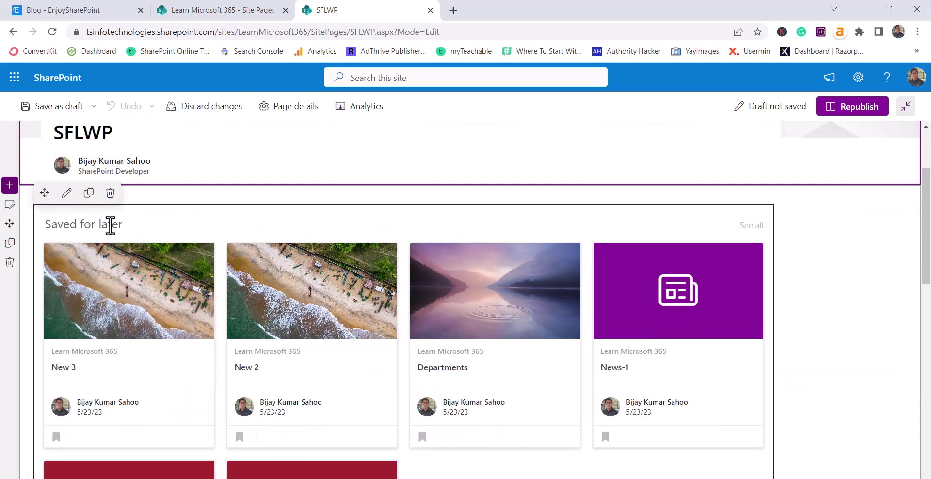
click(67, 193)
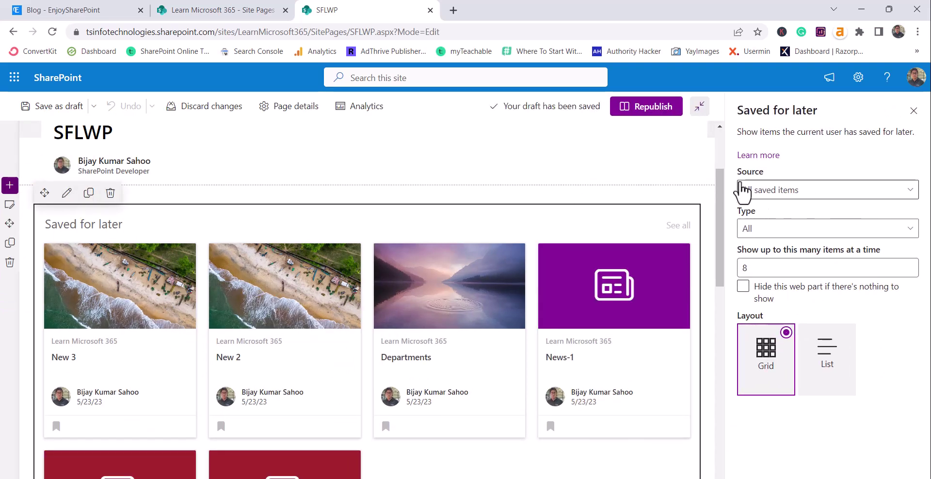
click(815, 194)
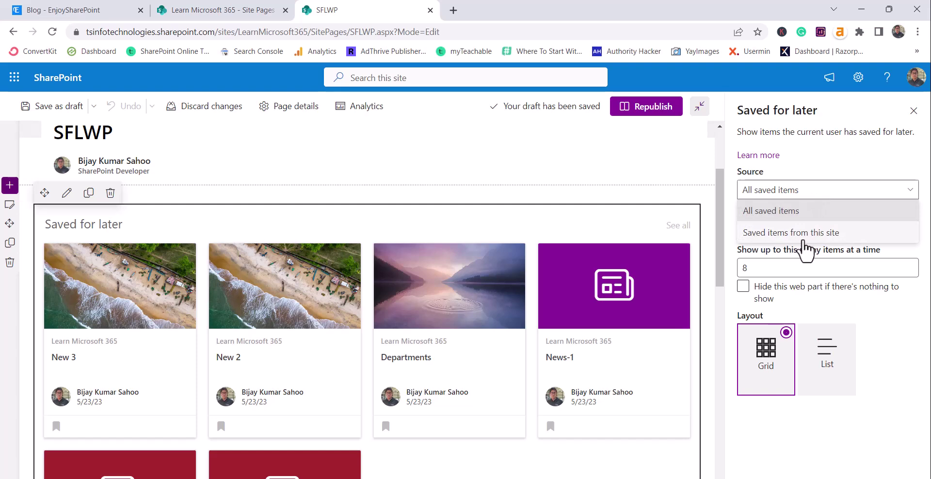
click(804, 236)
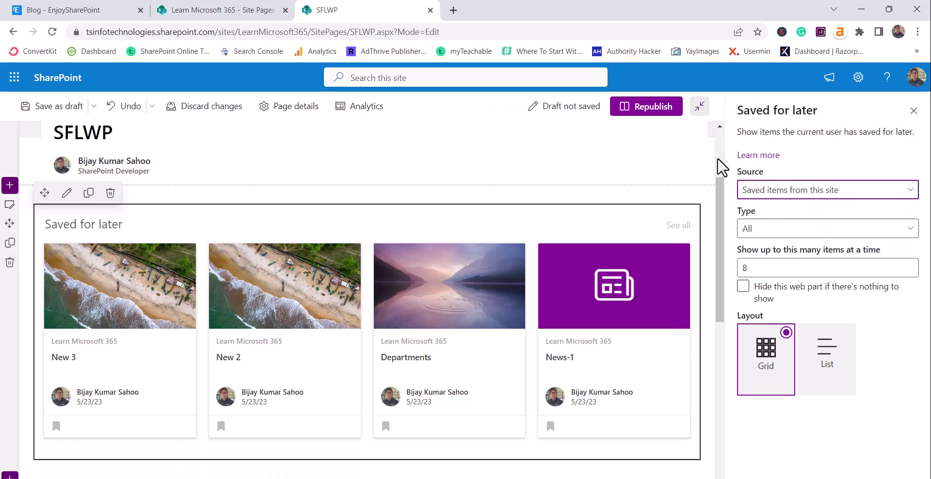
scroll(574, 257, down, 3)
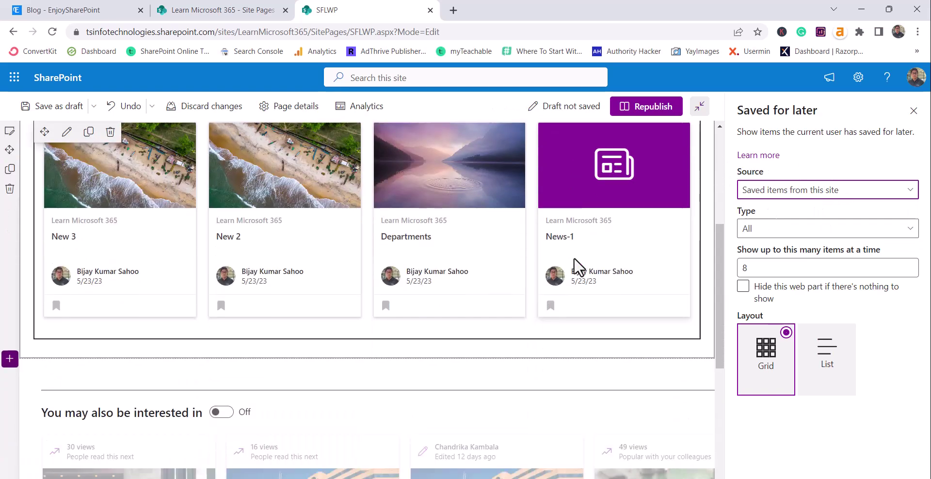
scroll(574, 257, up, 3)
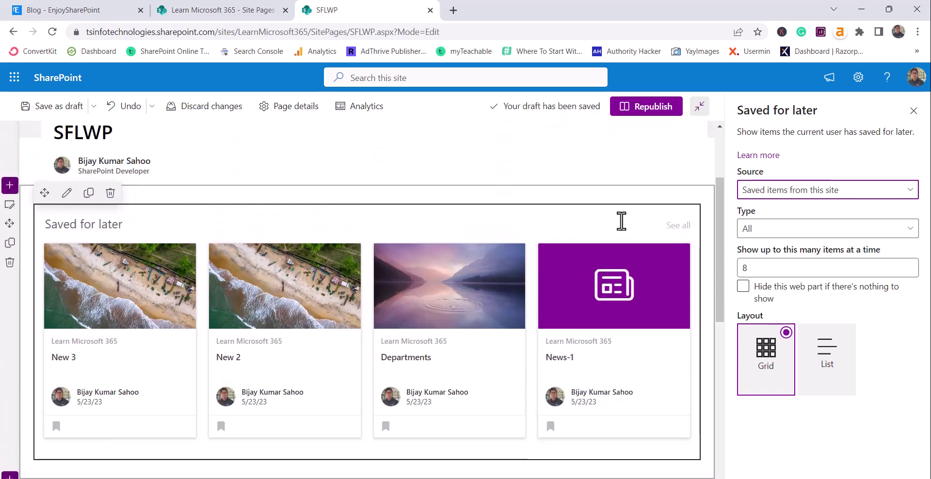
Set the web part's Type to Documents, hide it when empty, and republish SFLWP
click(769, 232)
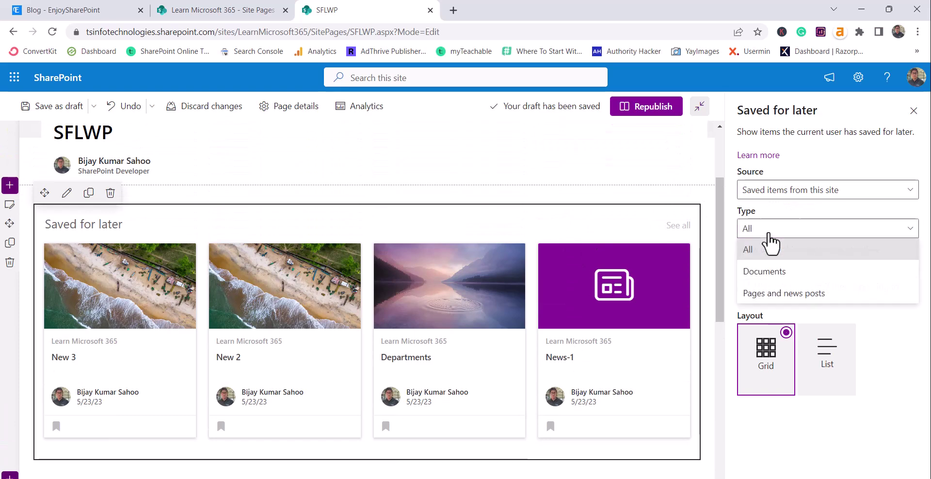
click(771, 272)
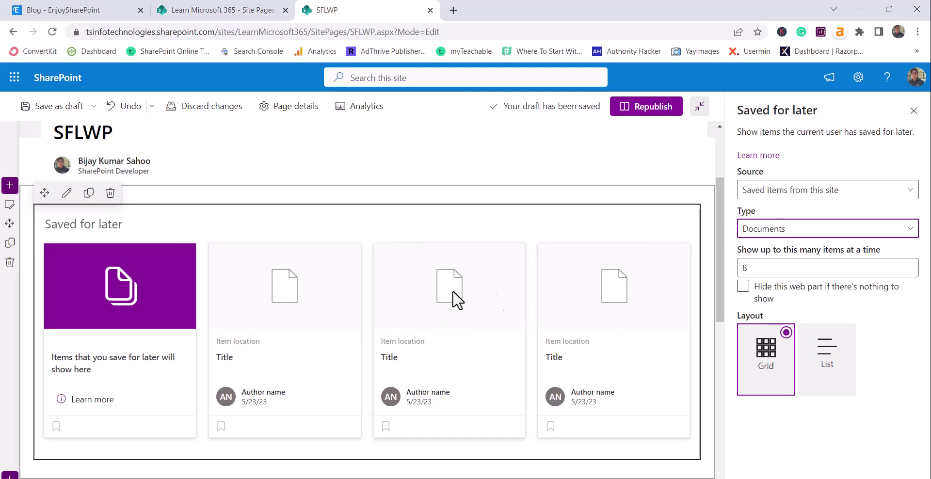
click(741, 287)
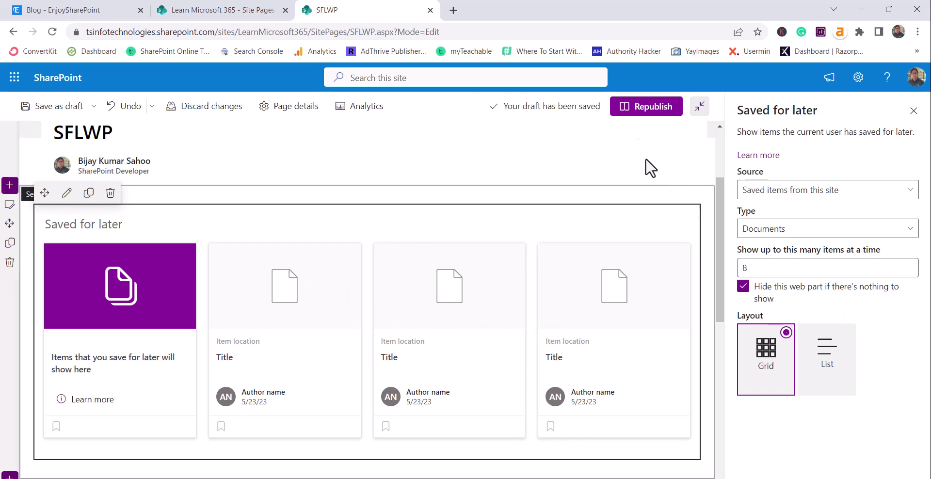
click(646, 106)
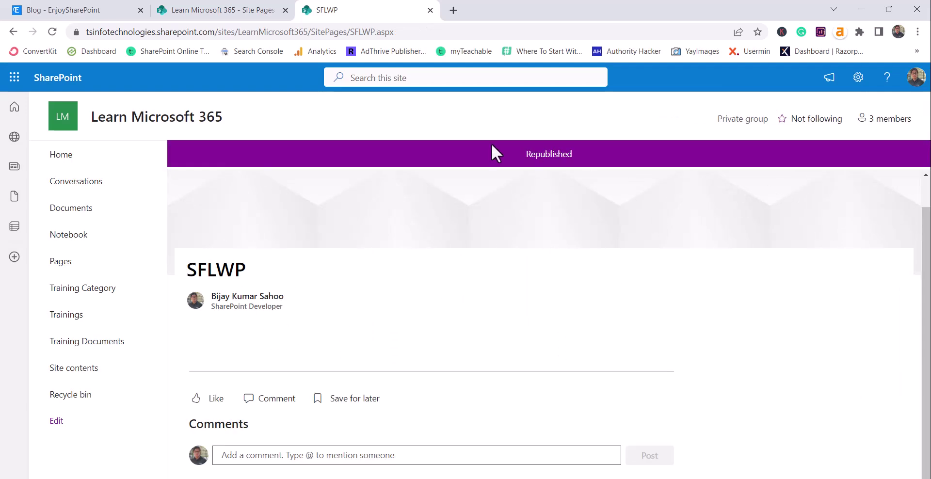
Re-enter edit mode and change the Saved for later web part's Type to 'Pages and news posts'
click(875, 156)
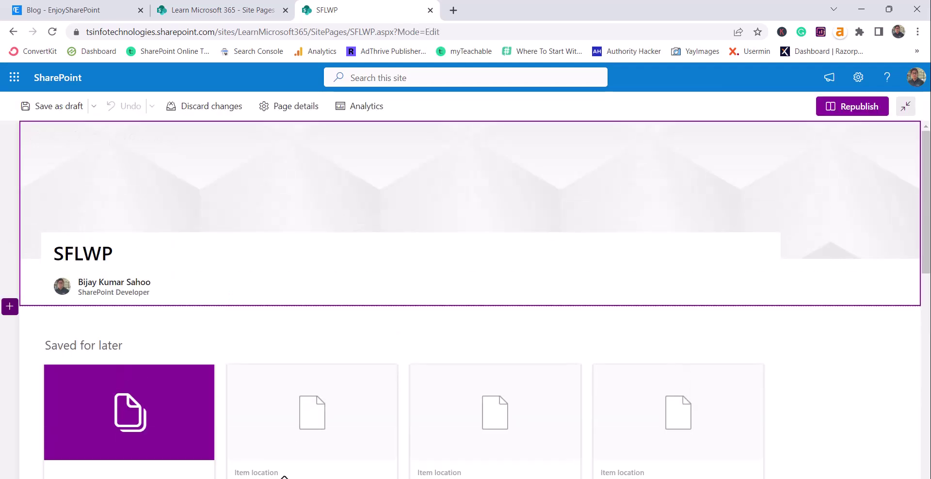
click(315, 415)
scroll(239, 297, down, 3)
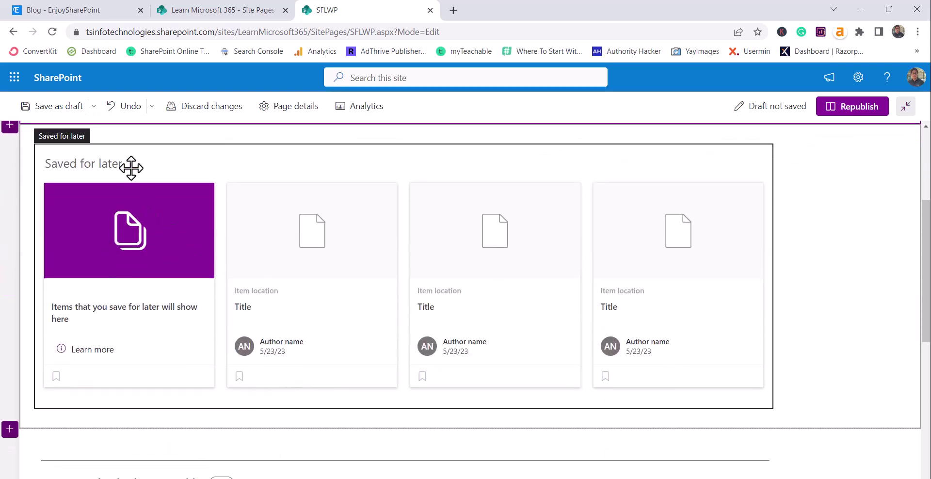
click(66, 132)
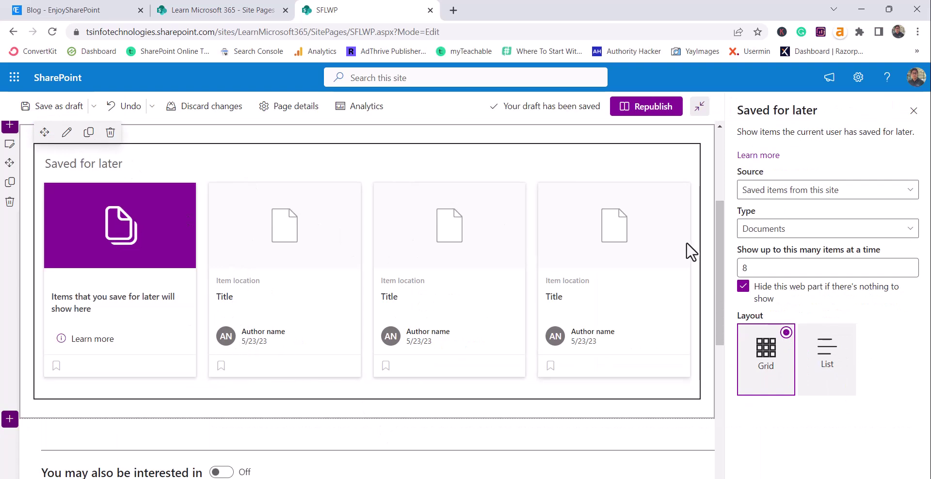
click(782, 231)
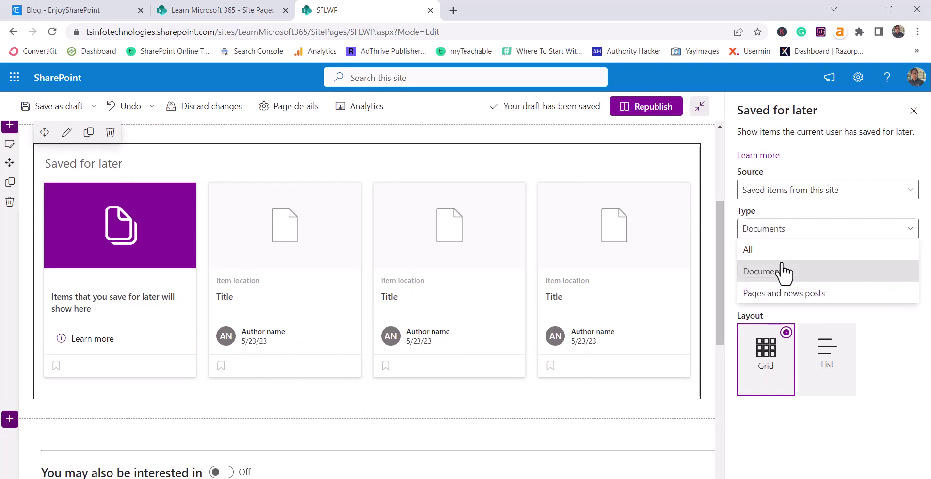
click(781, 294)
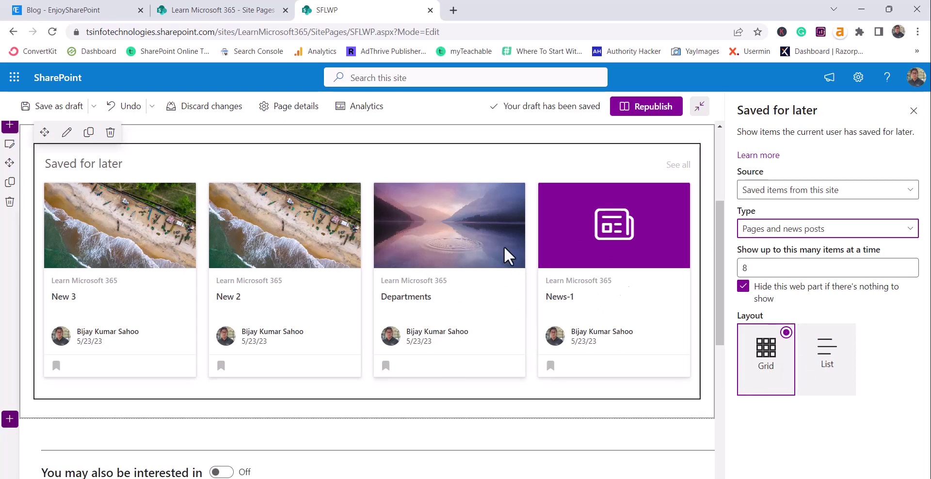
click(822, 376)
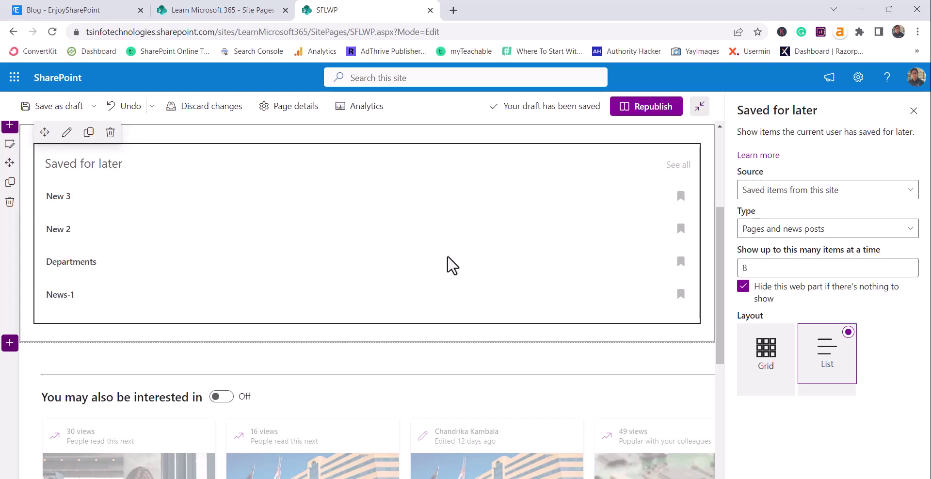
click(763, 356)
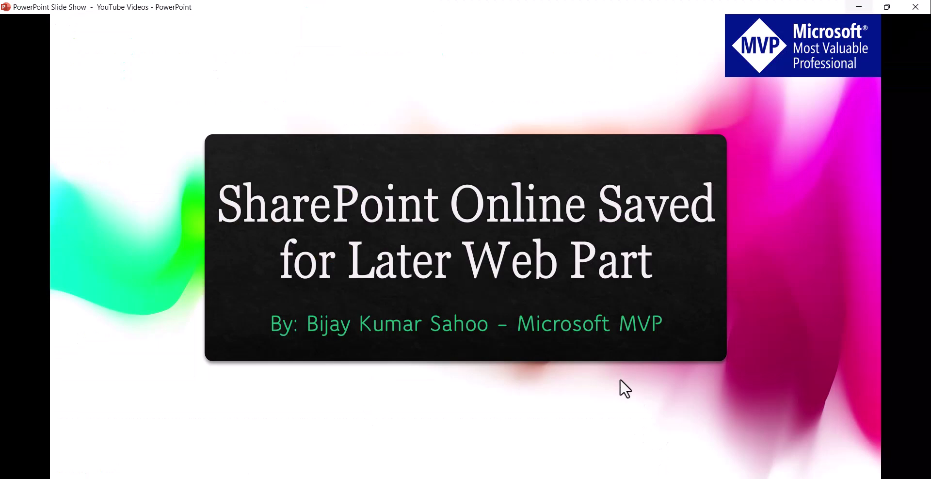
Advance the slide show to the 'Thank You! Subscribe to Our YouTube Channel' slide
click(620, 379)
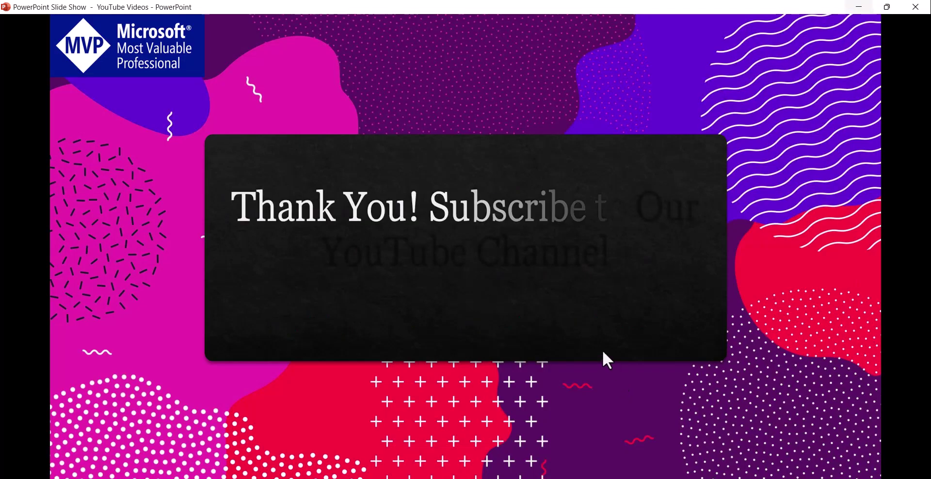